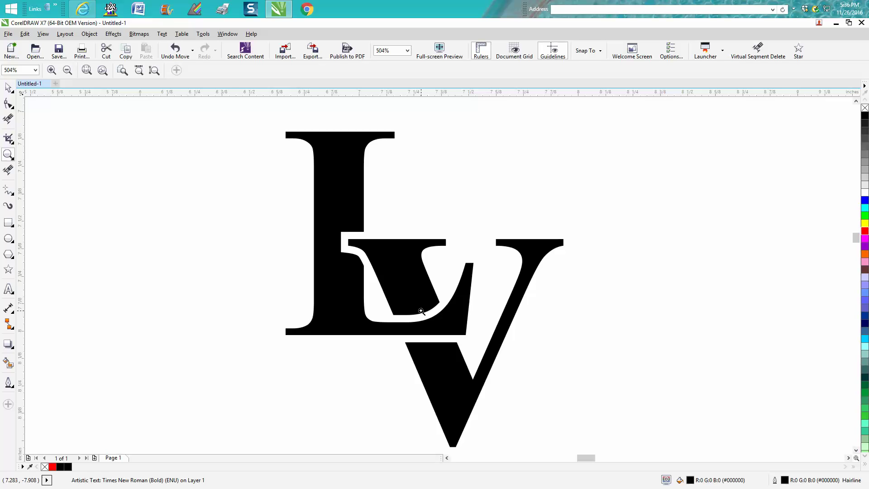
# Zoom in on the plain Times New Roman Bold 'LV' text to the right of the black monogram.
pyautogui.rightClick(421, 311)
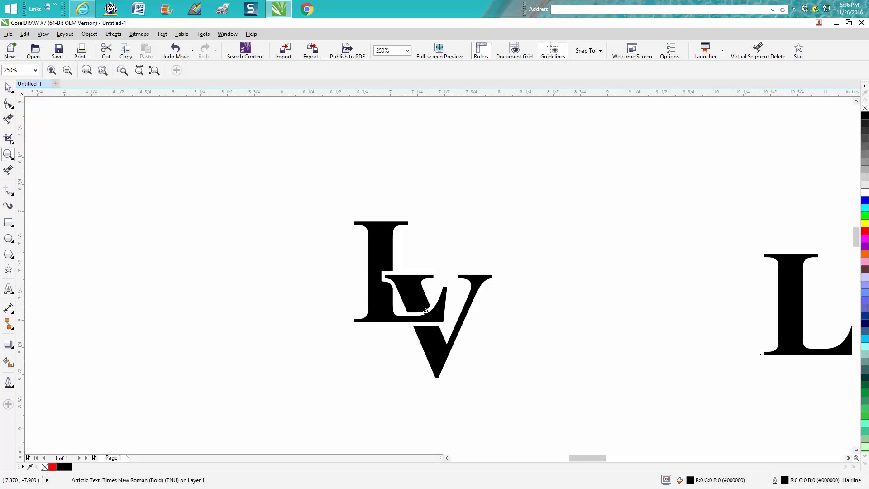
pyautogui.rightClick(388, 283)
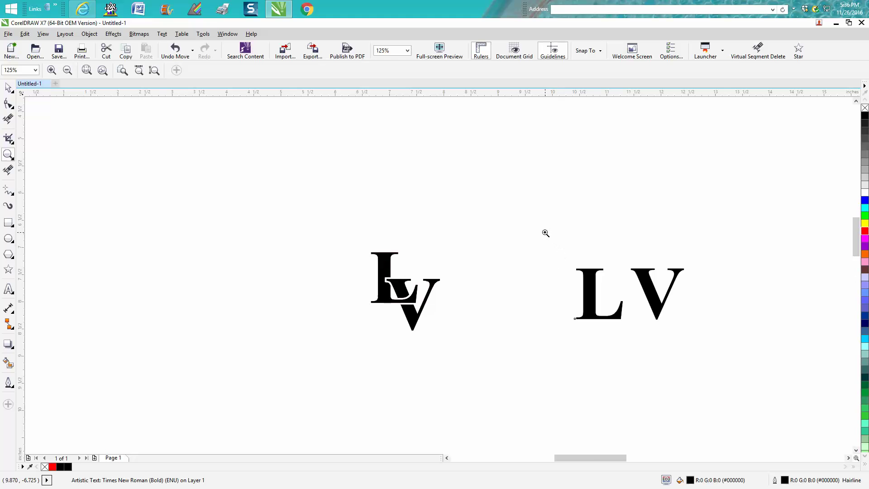
pyautogui.moveTo(545, 232); pyautogui.dragTo(729, 355)
# Remove the fill from both the L and the V and give them red outlines.
pyautogui.click(8, 87)
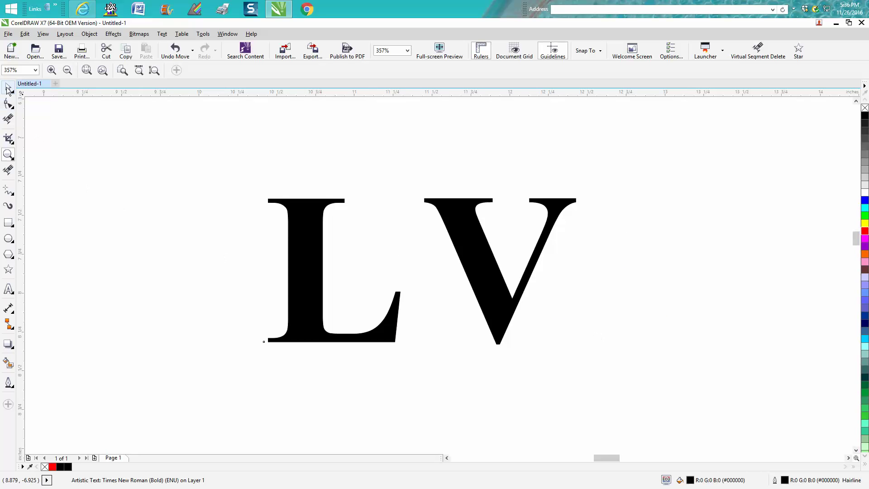
pyautogui.click(313, 229)
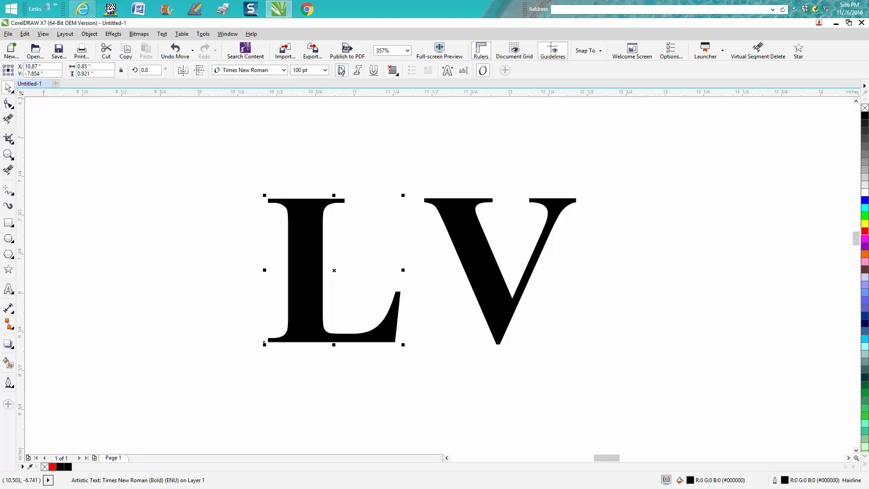
pyautogui.moveTo(236, 168); pyautogui.dragTo(642, 371)
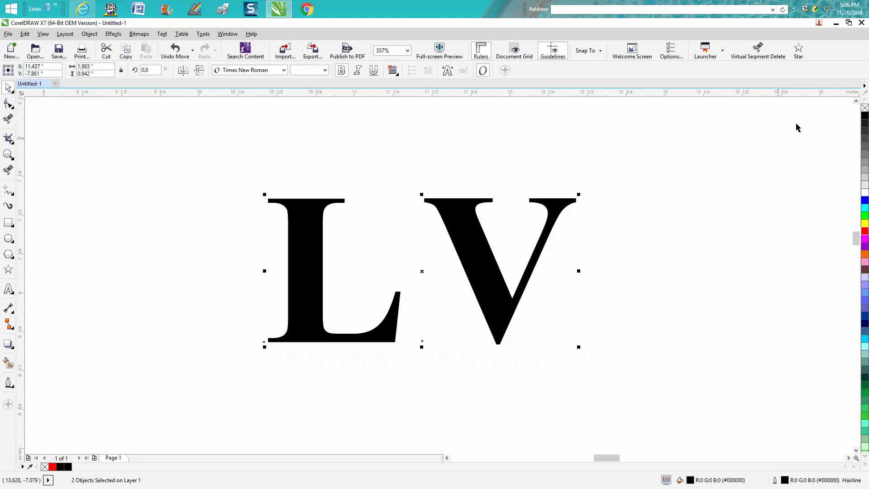
pyautogui.click(865, 108)
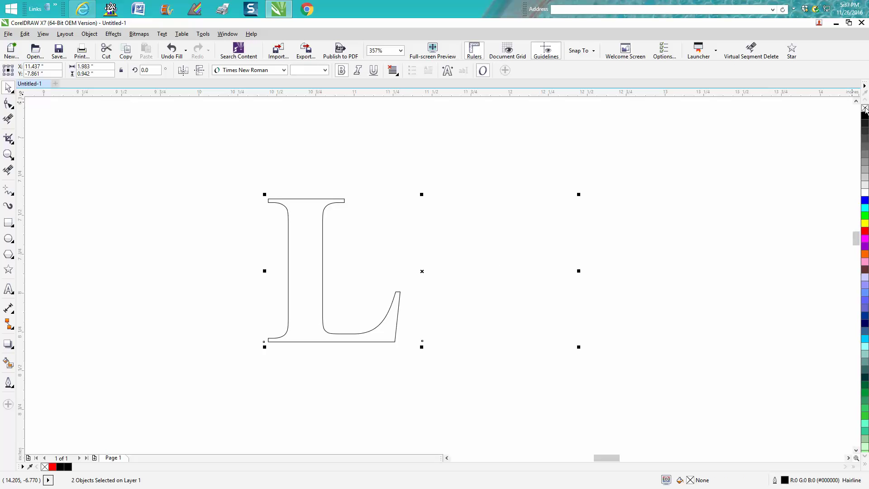
pyautogui.rightClick(865, 231)
# Move the red-outlined L closer to the V.
pyautogui.click(338, 198)
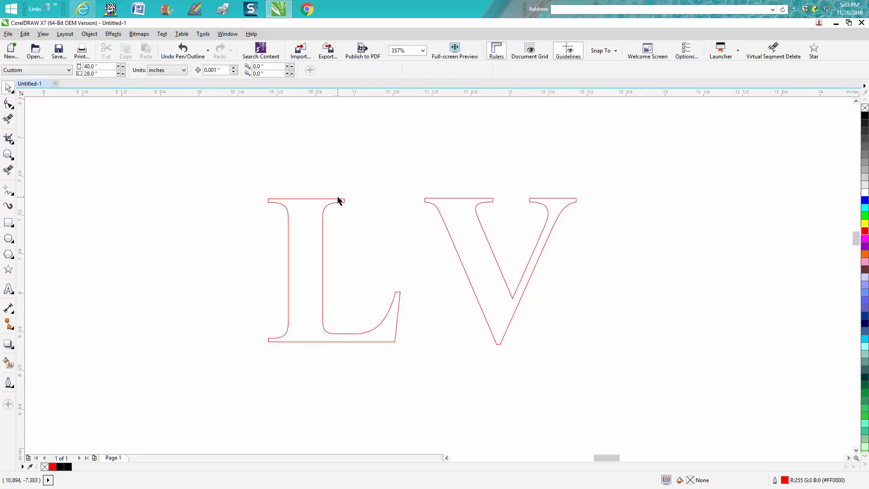
pyautogui.click(338, 201)
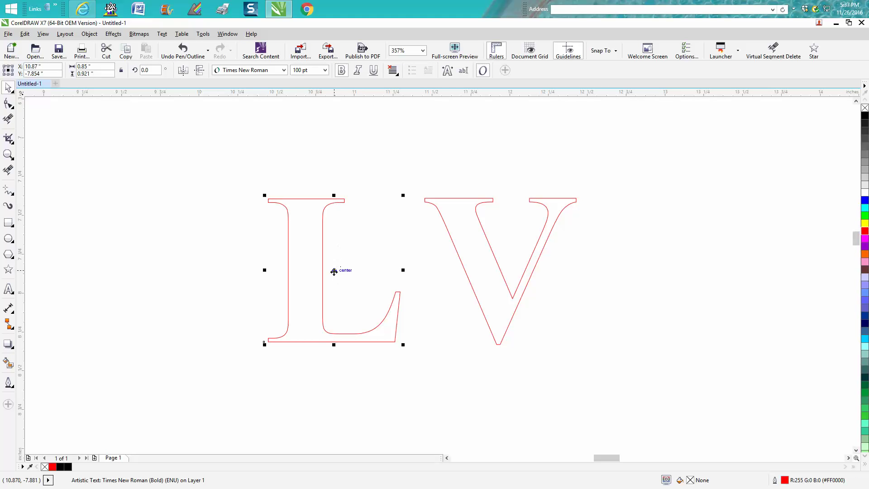
pyautogui.moveTo(337, 269); pyautogui.dragTo(379, 273)
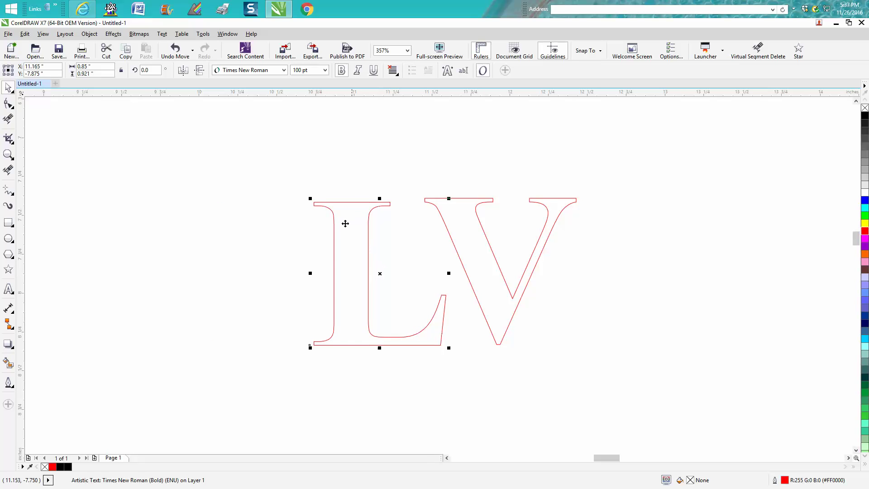
pyautogui.click(111, 35)
# Apply a 1-step, 0.04" outside contour to the L and then the V, and select both.
pyautogui.click(132, 118)
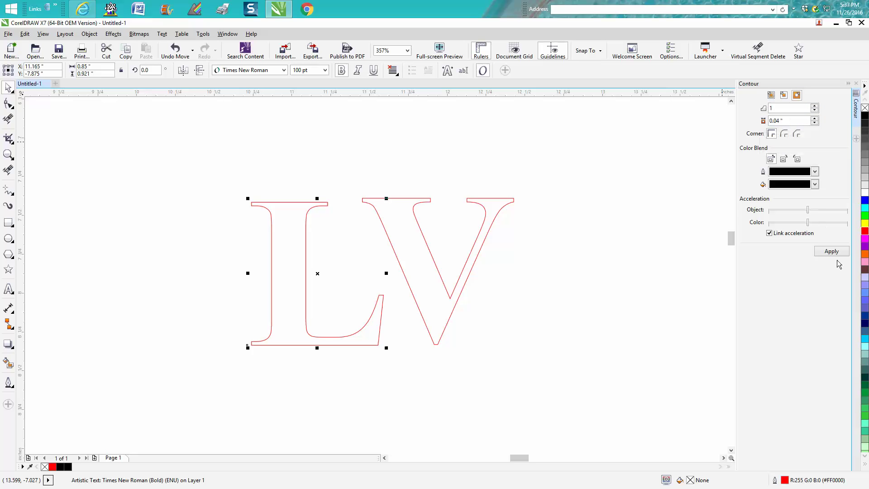
pyautogui.click(825, 253)
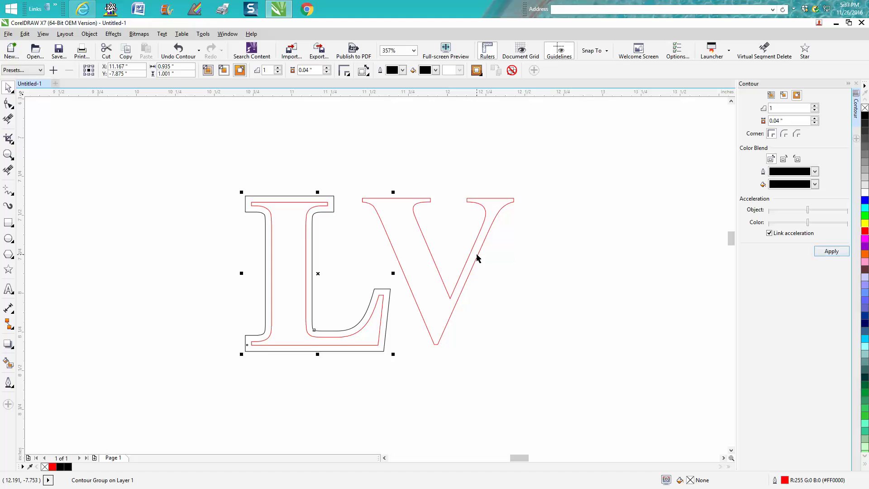
pyautogui.click(478, 257)
pyautogui.click(820, 255)
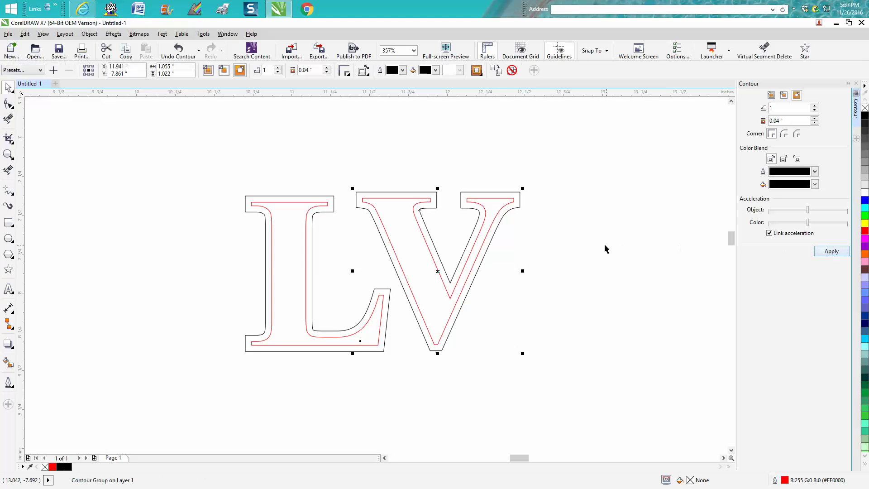
pyautogui.moveTo(216, 170); pyautogui.dragTo(550, 363)
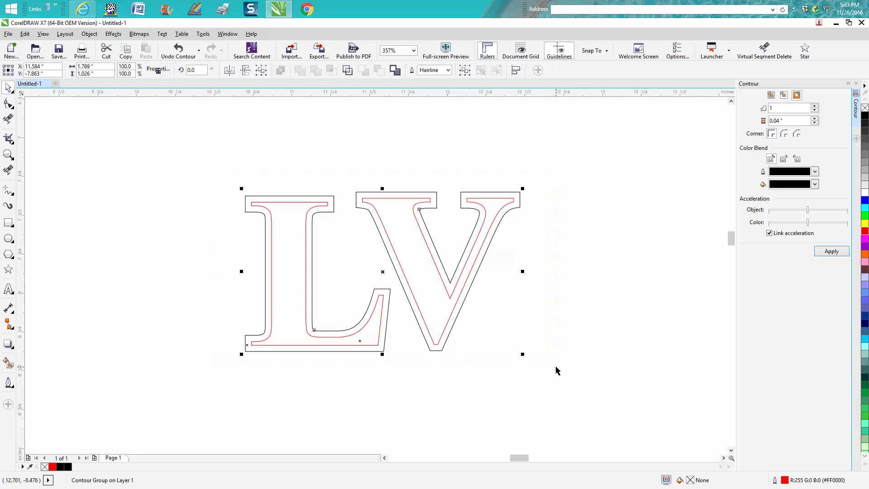
# Break the L's and the V's contour groups apart.
pyautogui.click(89, 36)
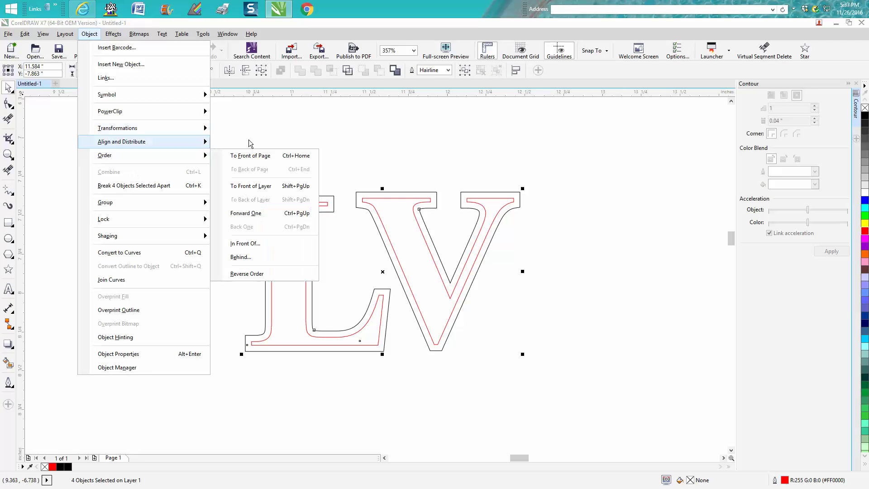
pyautogui.click(254, 119)
pyautogui.click(282, 189)
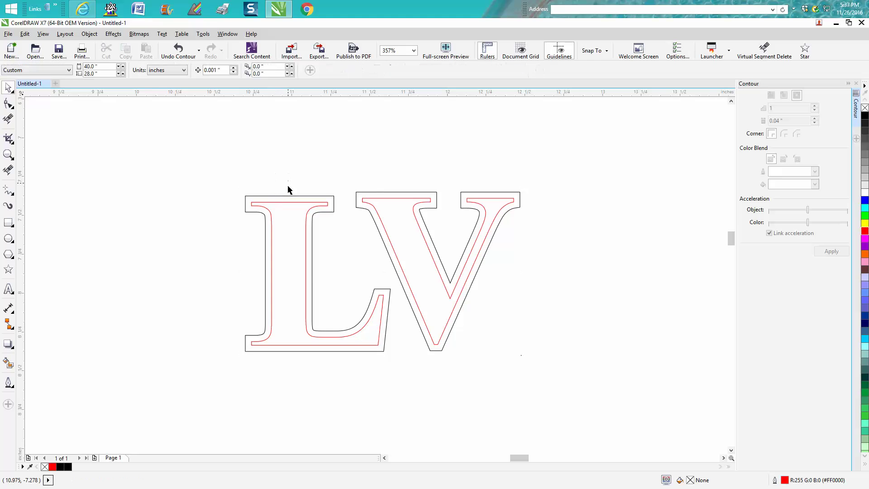
pyautogui.click(290, 195)
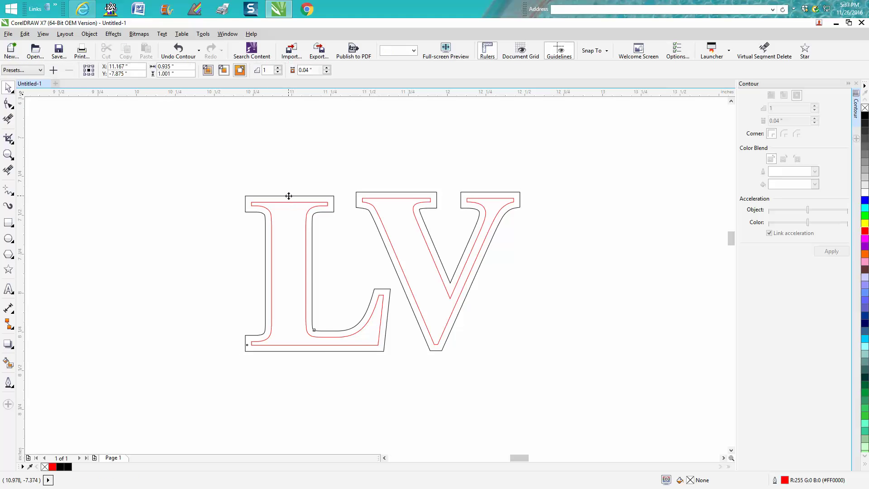
pyautogui.click(90, 34)
pyautogui.click(155, 185)
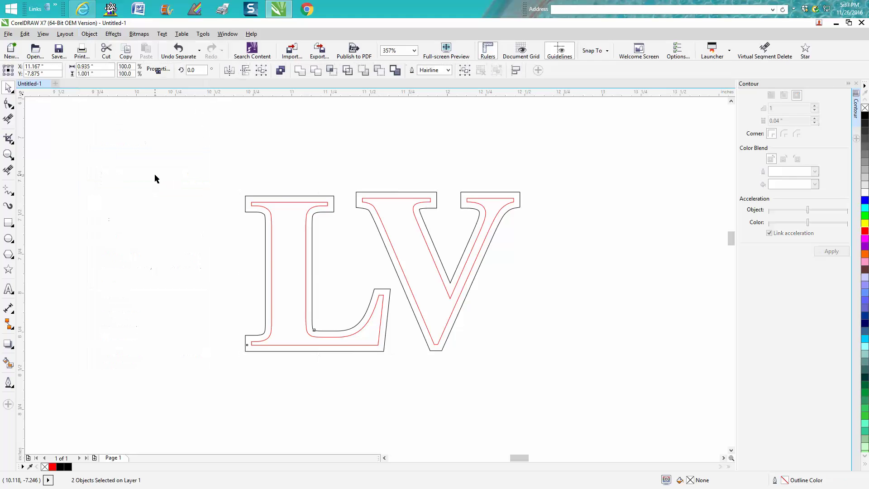
pyautogui.click(378, 193)
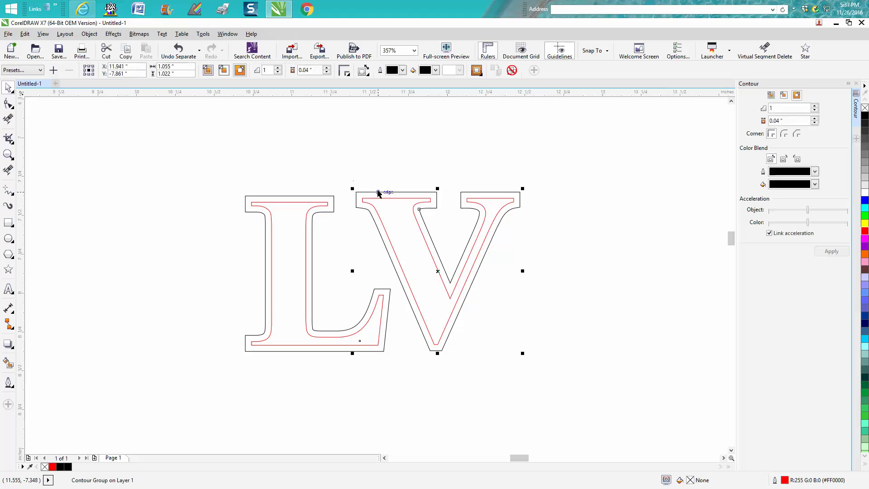
pyautogui.click(89, 34)
pyautogui.click(134, 186)
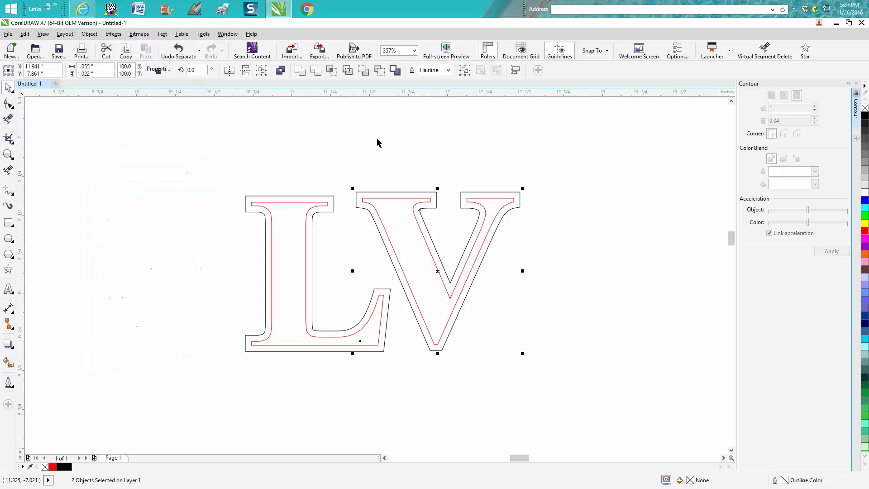
# Convert all four resulting outlines of both letters to curves.
pyautogui.moveTo(226, 189); pyautogui.dragTo(555, 366)
pyautogui.click(90, 34)
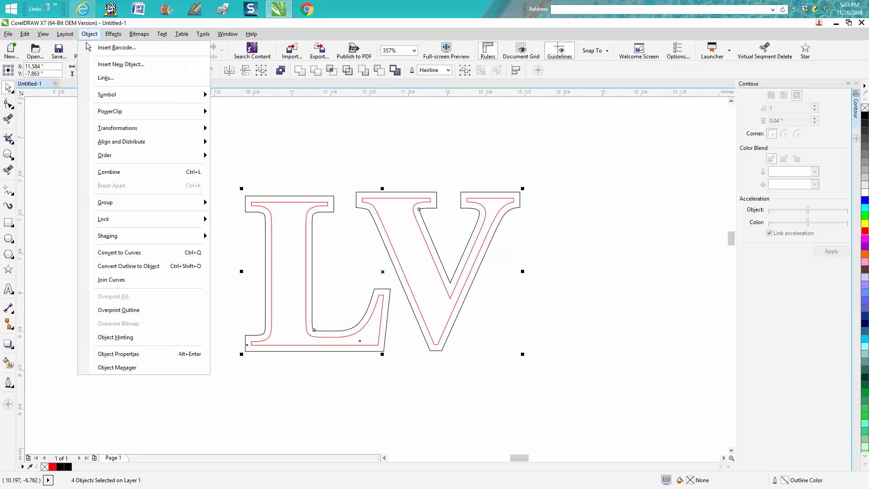
pyautogui.click(119, 252)
pyautogui.scroll(-2, 169, 225)
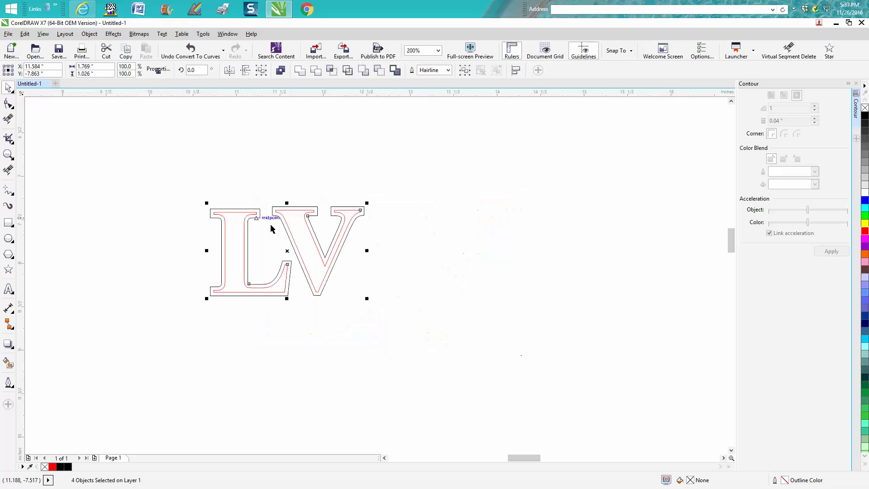
pyautogui.scroll(-3, 211, 222)
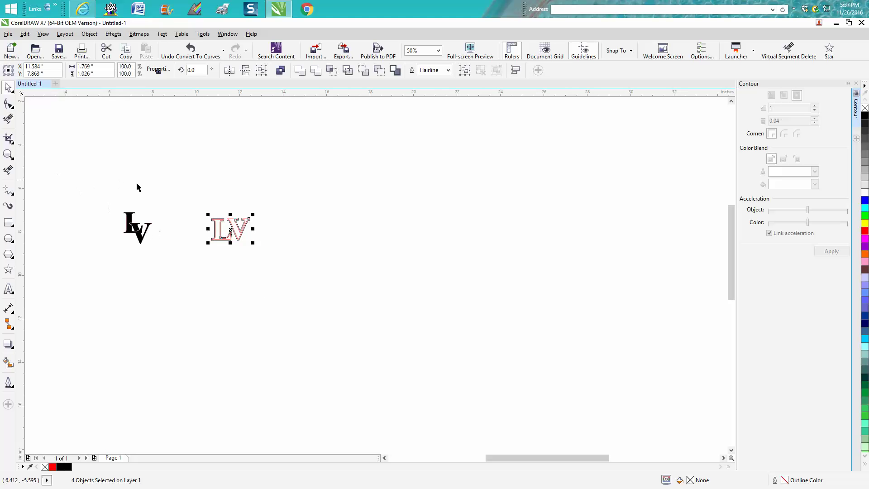
# Shift both V outlines down-left onto the L's base so they interlock.
pyautogui.moveTo(122, 199); pyautogui.dragTo(203, 228)
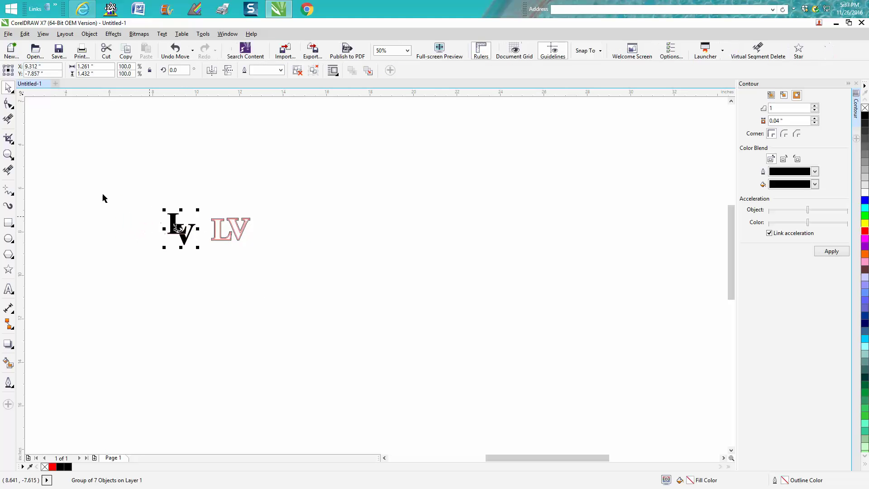
pyautogui.click(8, 155)
pyautogui.moveTo(148, 195); pyautogui.dragTo(312, 270)
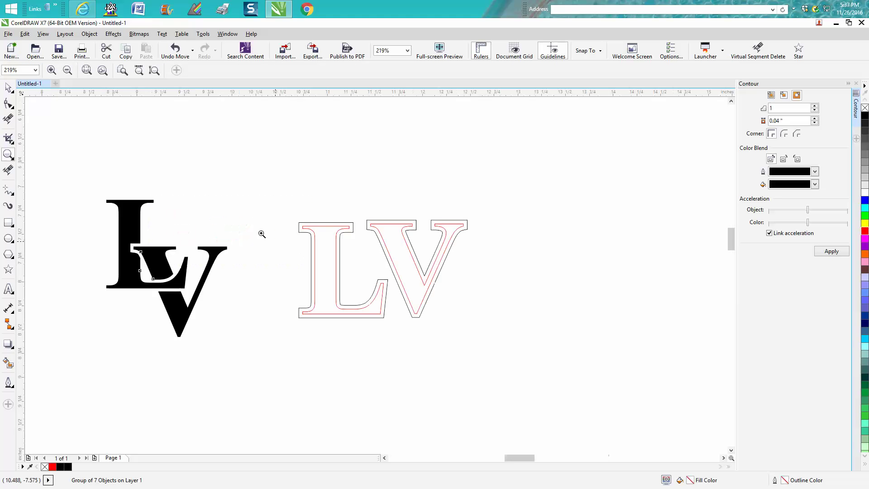
pyautogui.click(8, 87)
pyautogui.click(405, 264)
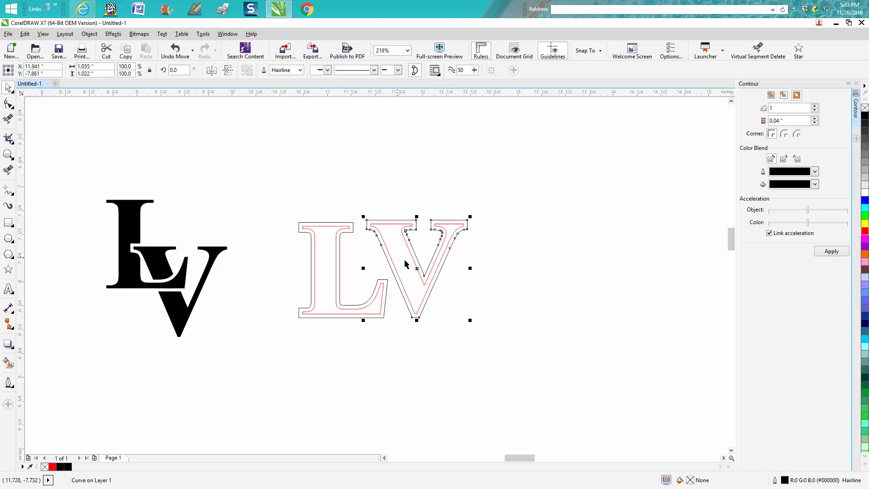
pyautogui.moveTo(417, 269); pyautogui.dragTo(376, 310)
pyautogui.click(175, 49)
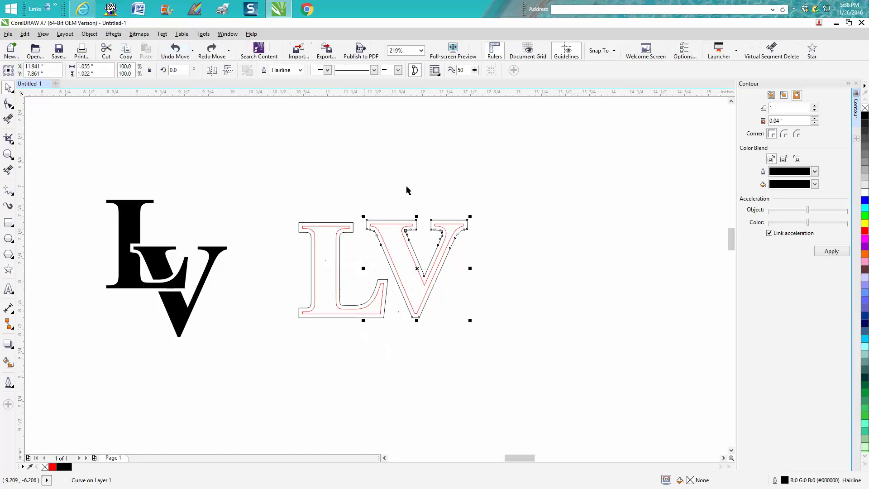
pyautogui.moveTo(359, 195); pyautogui.dragTo(503, 335)
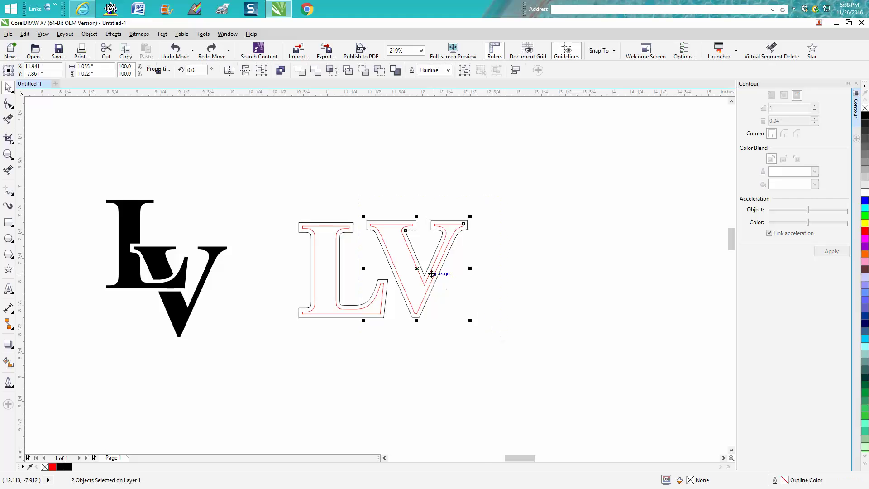
pyautogui.moveTo(420, 281); pyautogui.dragTo(377, 314)
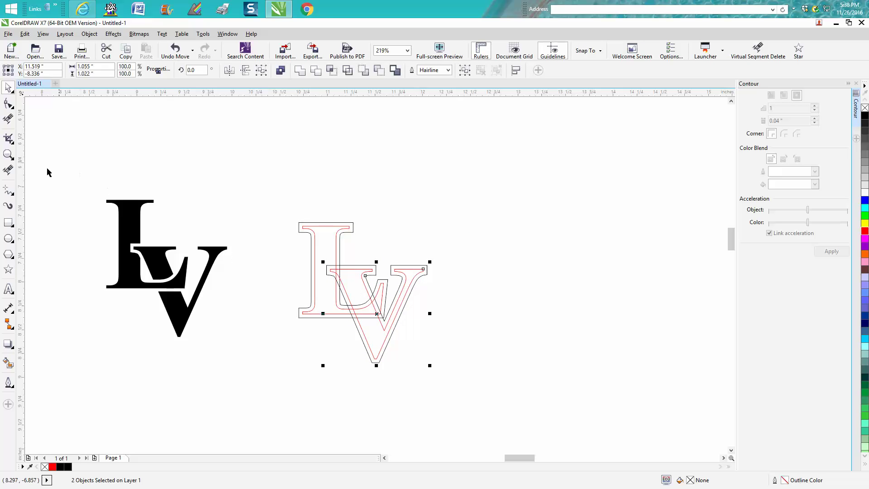
# Frame the black and outlined LV logos together and close the Contour docker.
pyautogui.click(8, 155)
pyautogui.moveTo(274, 201); pyautogui.dragTo(481, 367)
pyautogui.rightClick(412, 311)
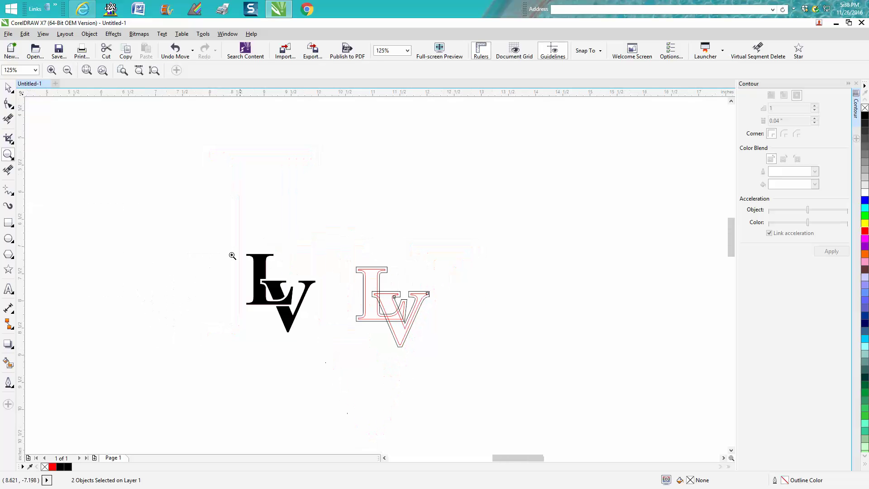
pyautogui.moveTo(216, 237); pyautogui.dragTo(475, 382)
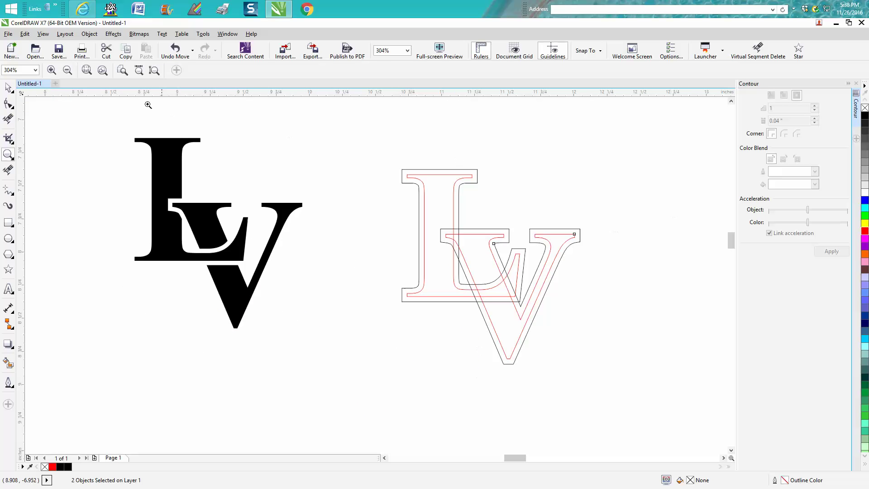
pyautogui.click(9, 88)
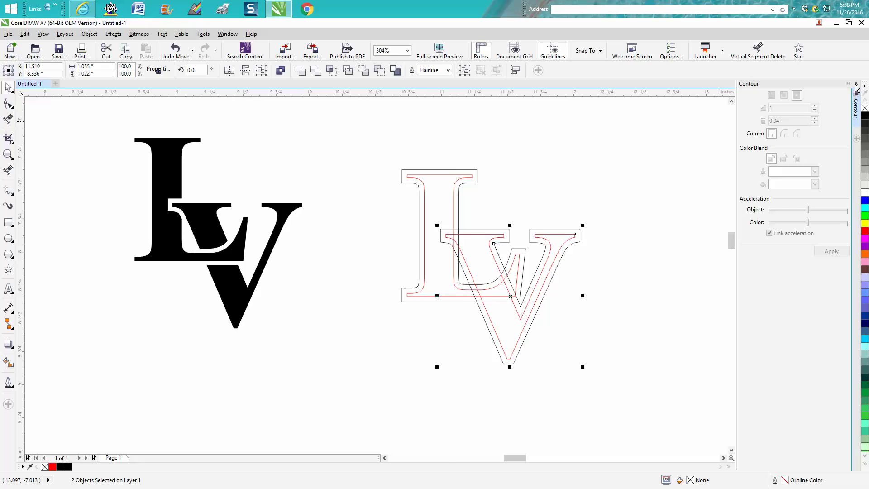
pyautogui.click(856, 84)
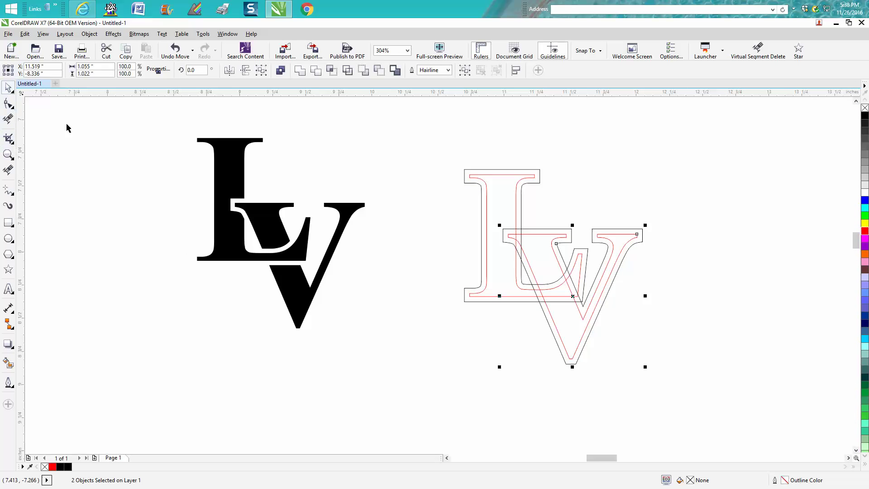
# Nudge the black LV right and place a duplicate of the outlined LV to its left.
pyautogui.click(238, 208)
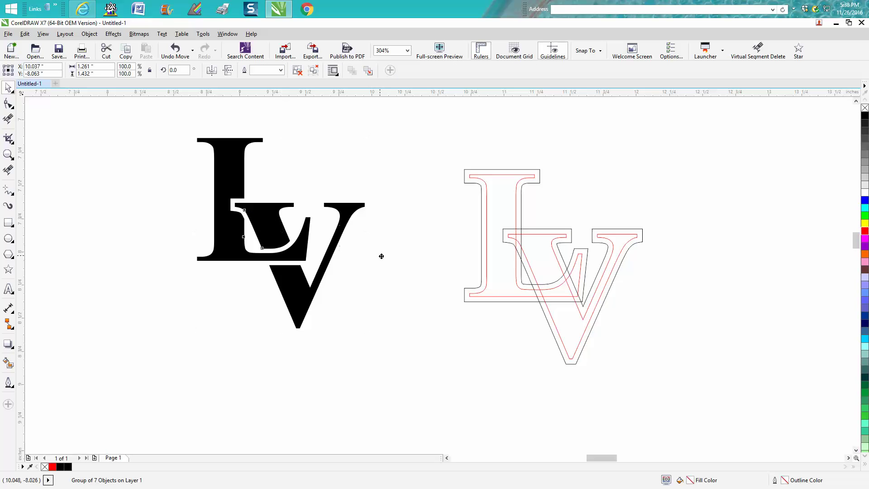
pyautogui.moveTo(384, 262); pyautogui.dragTo(385, 263)
pyautogui.moveTo(452, 153); pyautogui.dragTo(683, 390)
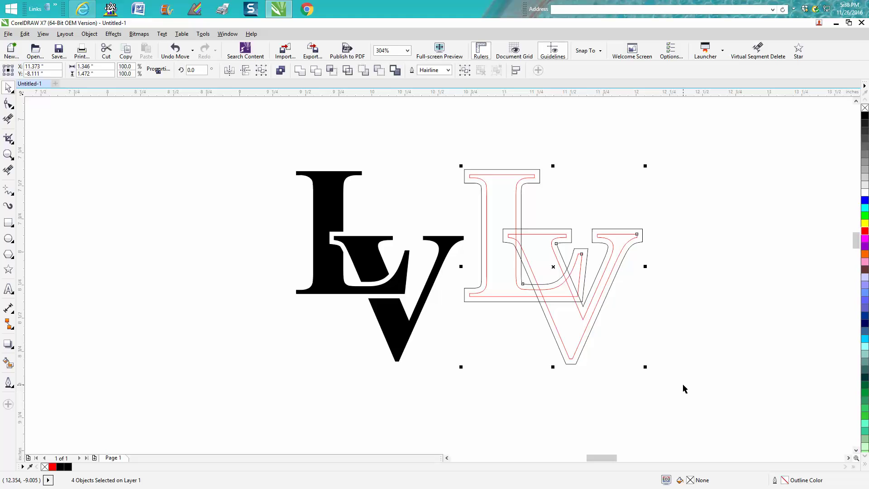
pyautogui.hotkey('ctrl', 'd')
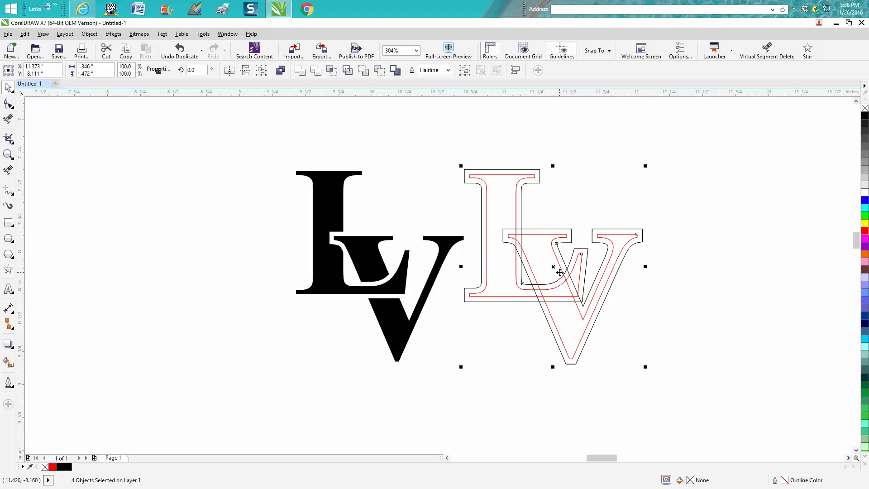
pyautogui.moveTo(556, 268); pyautogui.dragTo(202, 265)
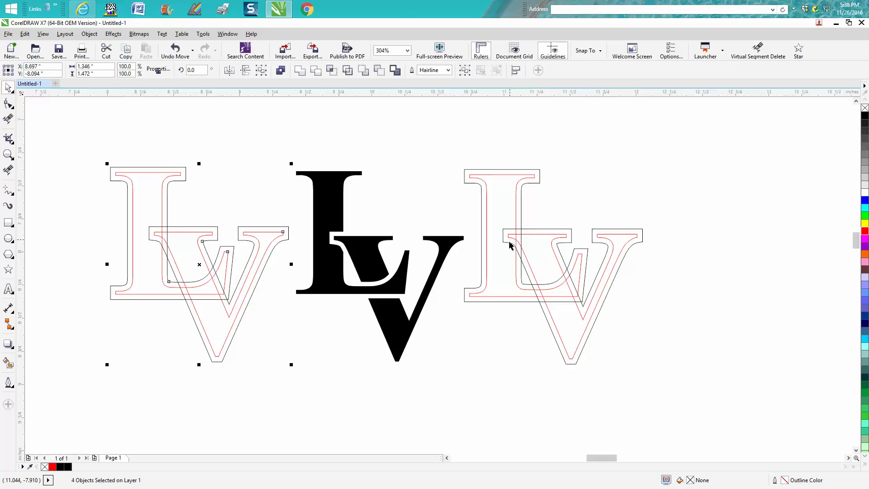
pyautogui.click(8, 119)
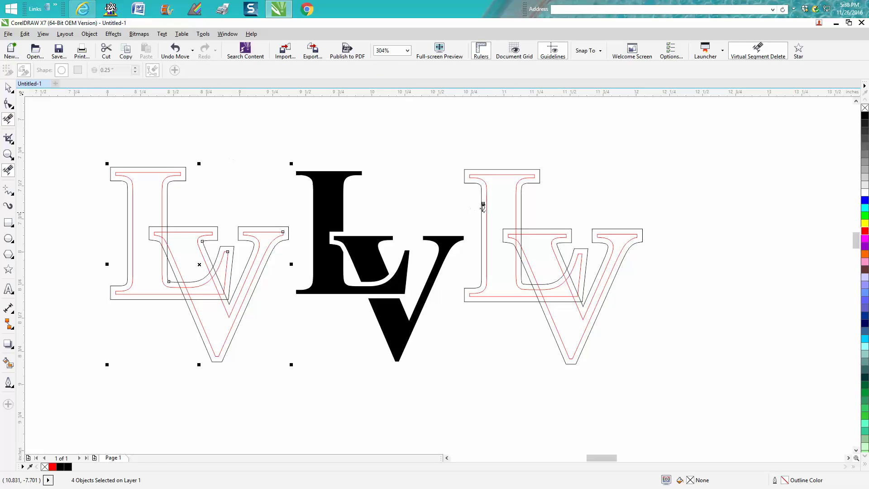
# Delete the V's overlapping outline segments where it crosses the L in the right LV.
pyautogui.click(522, 229)
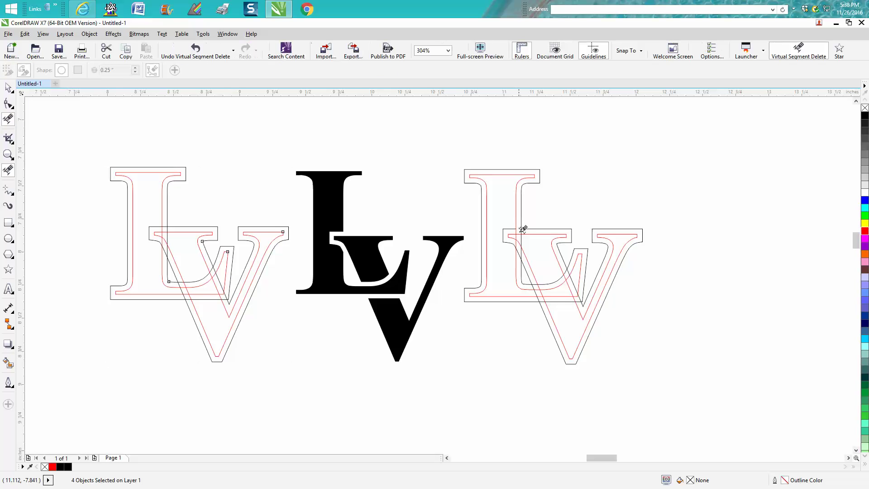
pyautogui.click(549, 225)
pyautogui.click(613, 227)
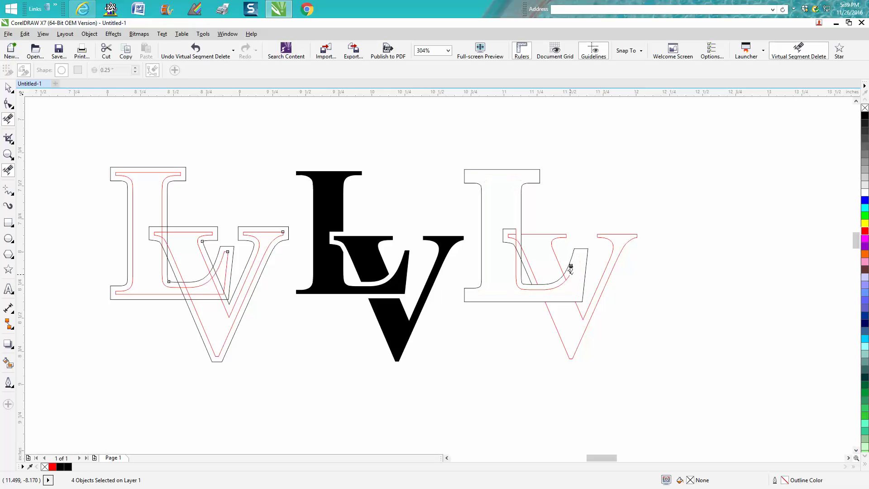
pyautogui.click(196, 49)
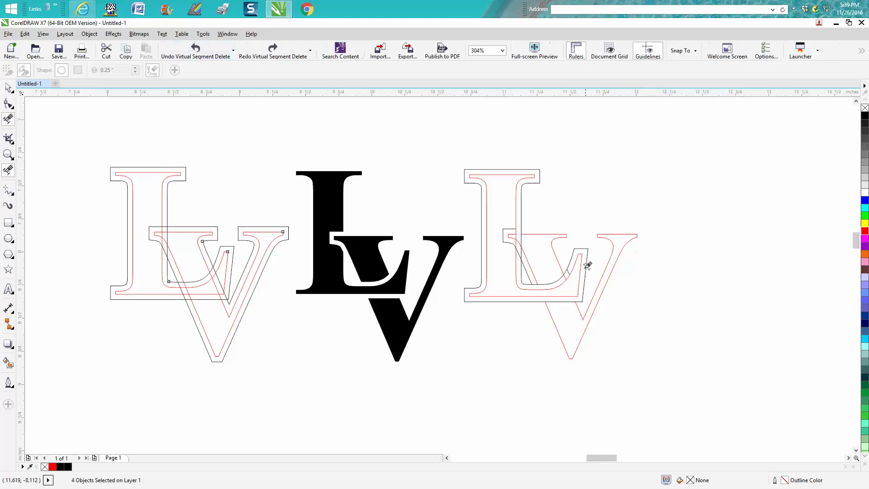
pyautogui.click(570, 266)
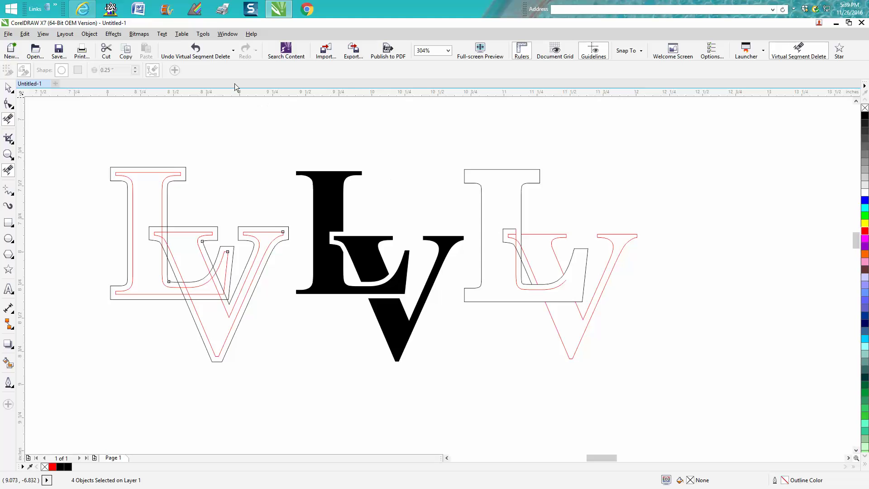
pyautogui.click(196, 49)
pyautogui.click(567, 271)
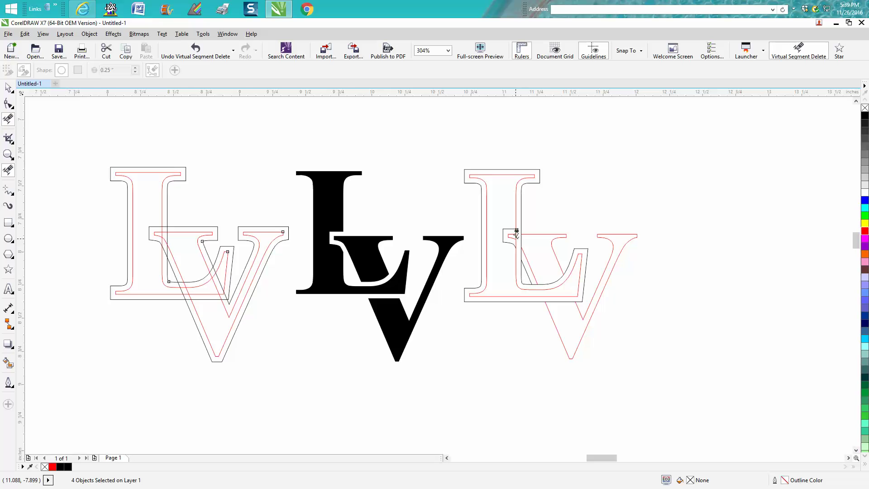
pyautogui.click(190, 48)
pyautogui.click(527, 275)
pyautogui.click(523, 273)
pyautogui.click(199, 53)
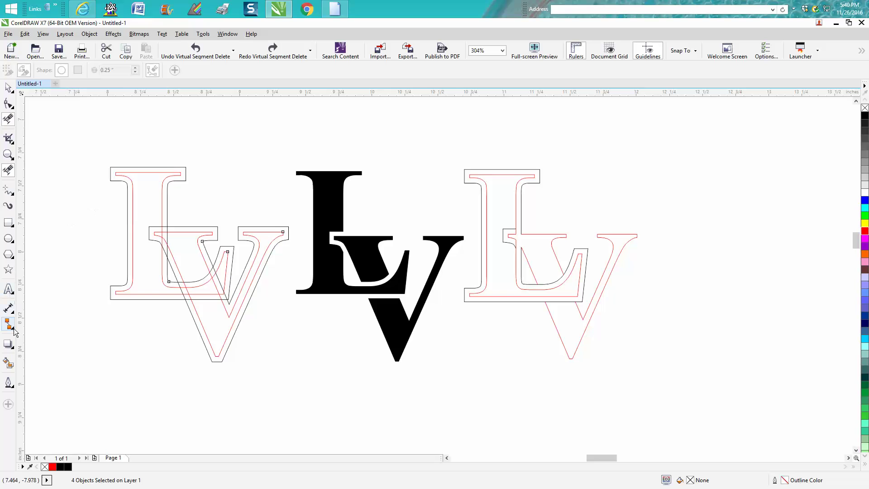
# Smart Fill the L and the V of the right outlined LV with solid black.
pyautogui.click(8, 363)
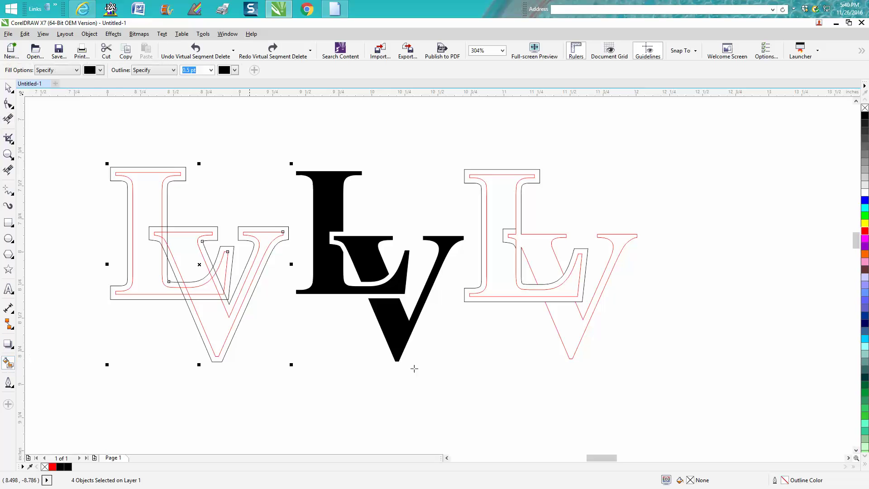
pyautogui.click(502, 267)
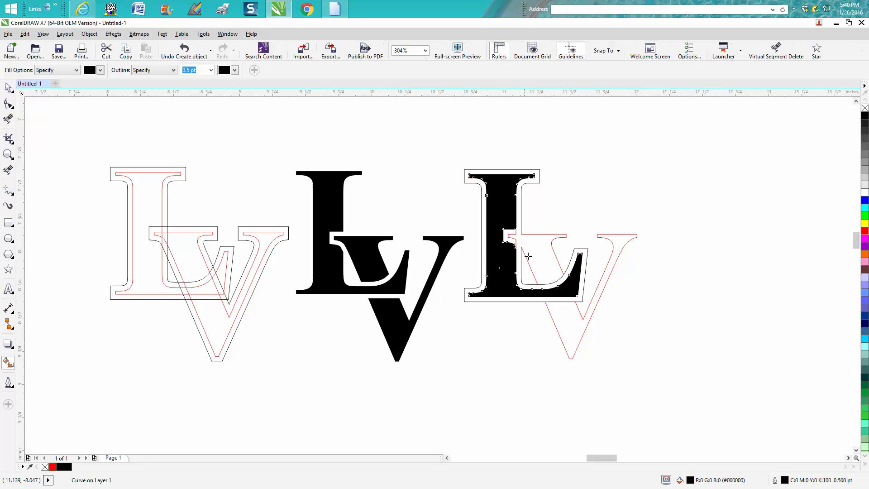
pyautogui.click(534, 254)
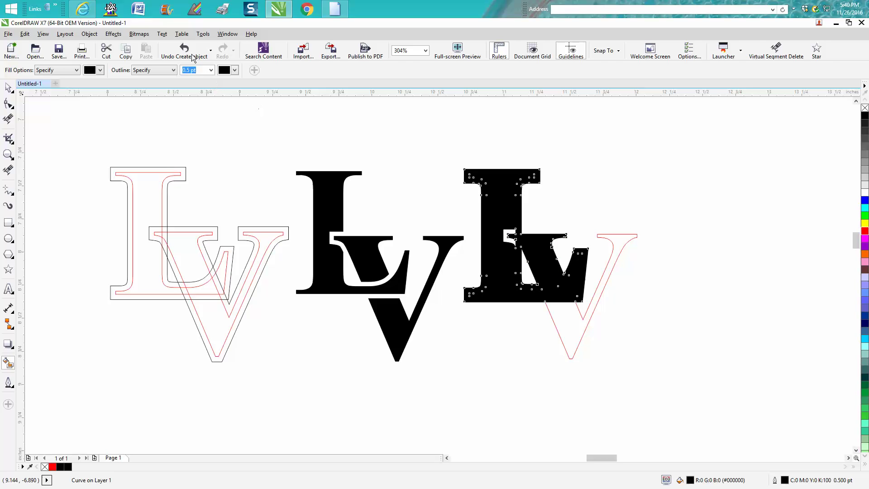
pyautogui.click(192, 54)
pyautogui.click(617, 239)
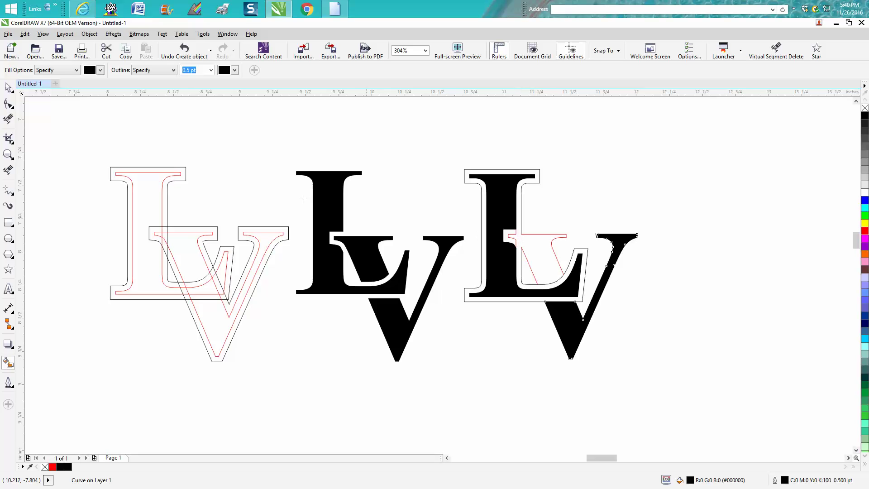
pyautogui.click(8, 155)
# Close the small v's open top with two straight connector lines and fill it black.
pyautogui.moveTo(482, 211); pyautogui.dragTo(638, 319)
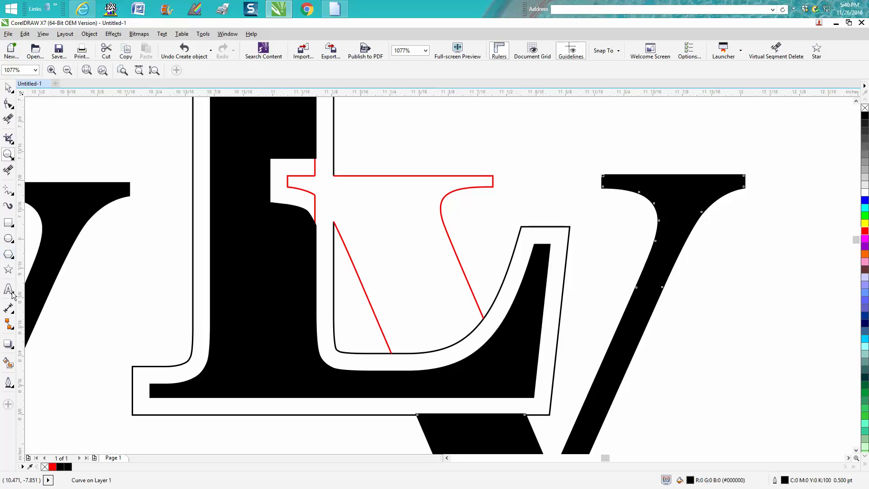
pyautogui.click(13, 331)
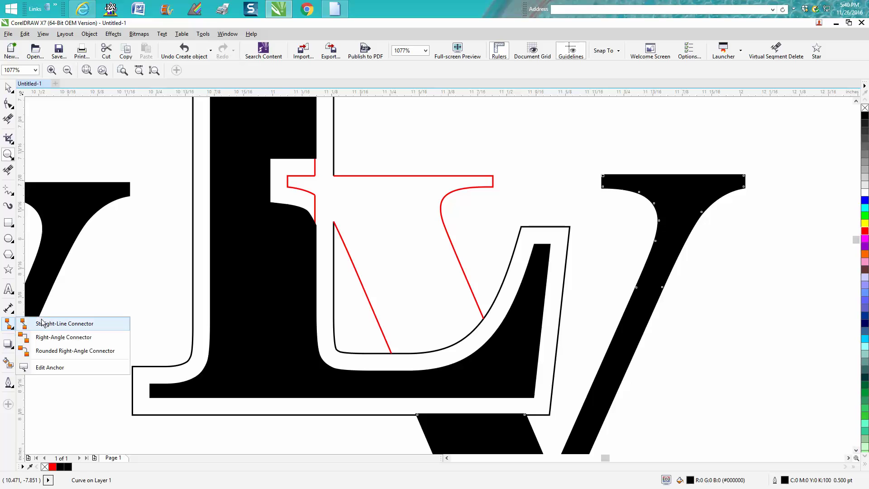
pyautogui.click(43, 324)
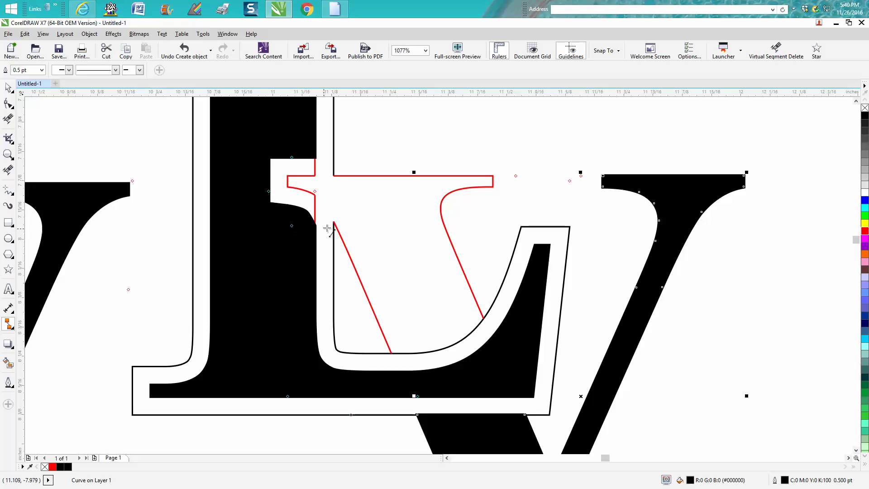
pyautogui.moveTo(334, 224); pyautogui.dragTo(315, 195)
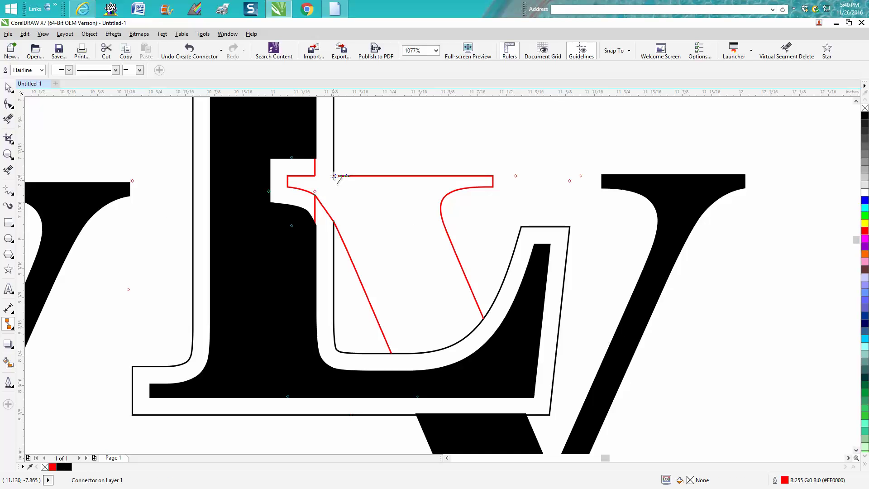
pyautogui.moveTo(333, 175); pyautogui.dragTo(320, 180)
pyautogui.click(8, 363)
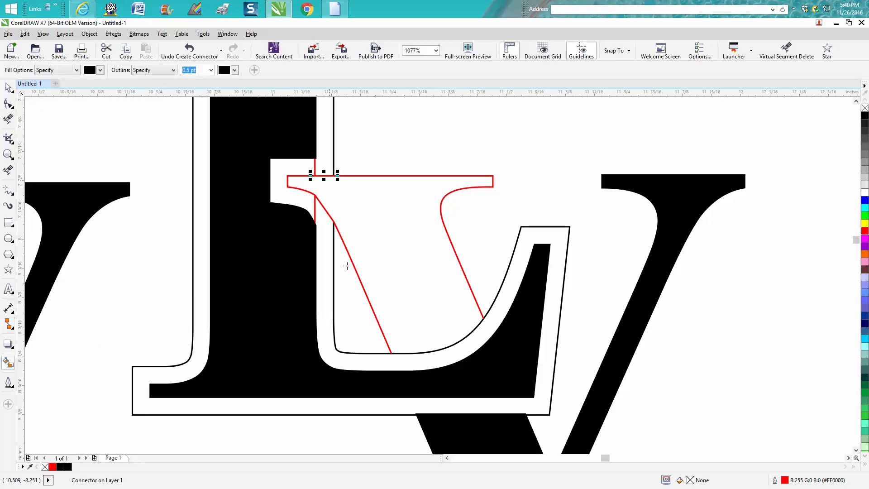
pyautogui.click(377, 249)
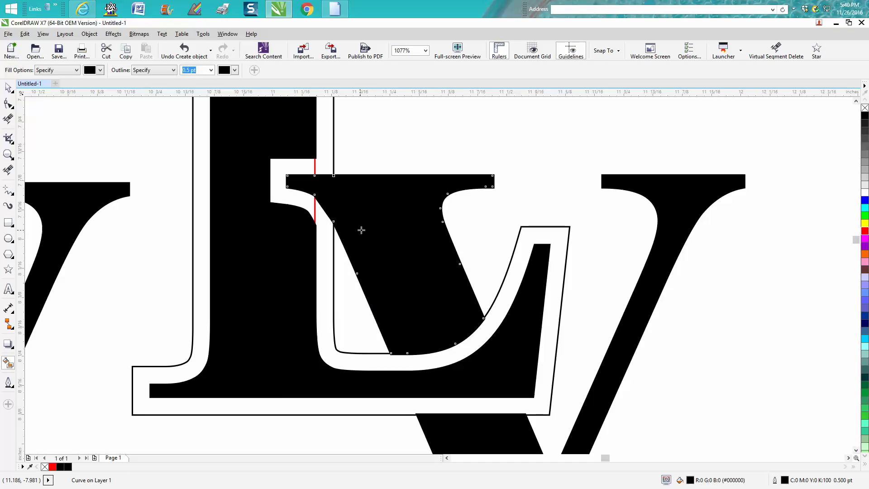
# Delete the leftover outlines around the L, the small v's stem and the red L-stem segment.
pyautogui.scroll(-3, 373, 230)
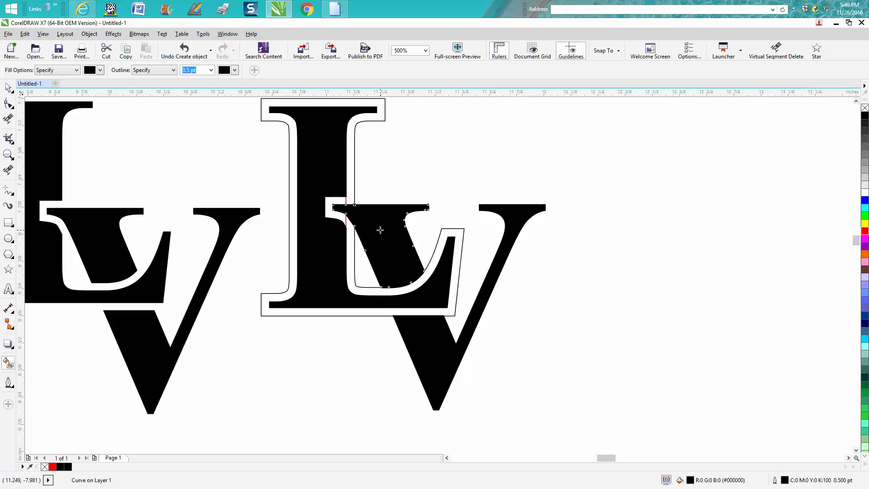
pyautogui.click(9, 118)
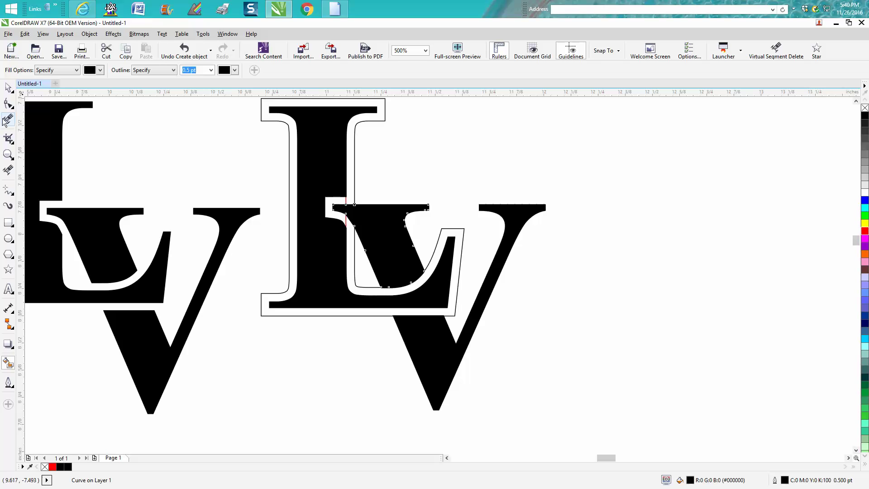
pyautogui.click(355, 147)
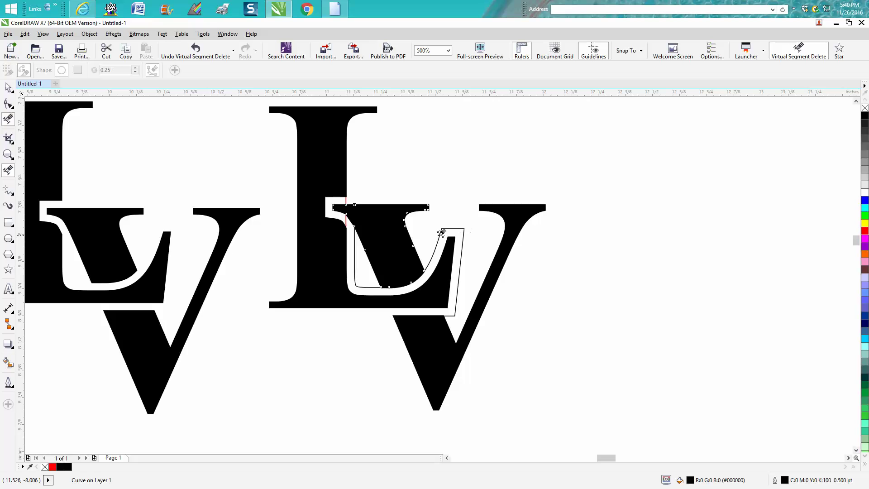
pyautogui.click(463, 235)
pyautogui.click(367, 283)
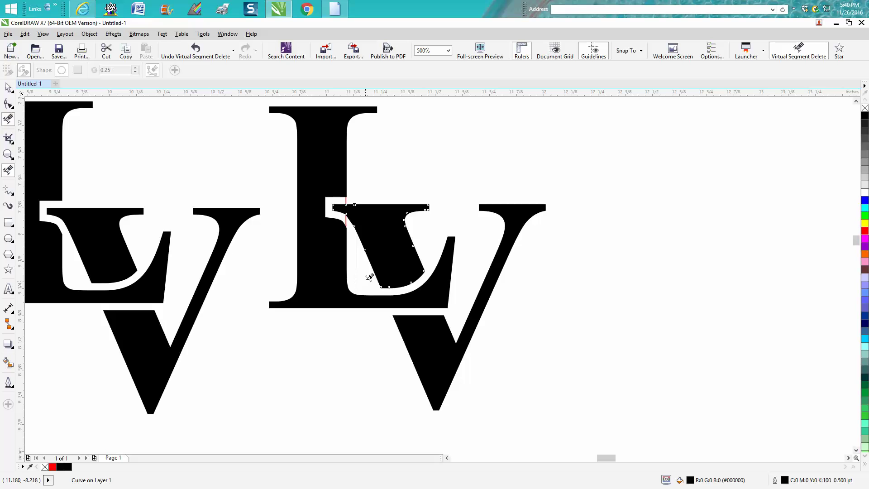
pyautogui.click(347, 209)
pyautogui.scroll(-1, 511, 206)
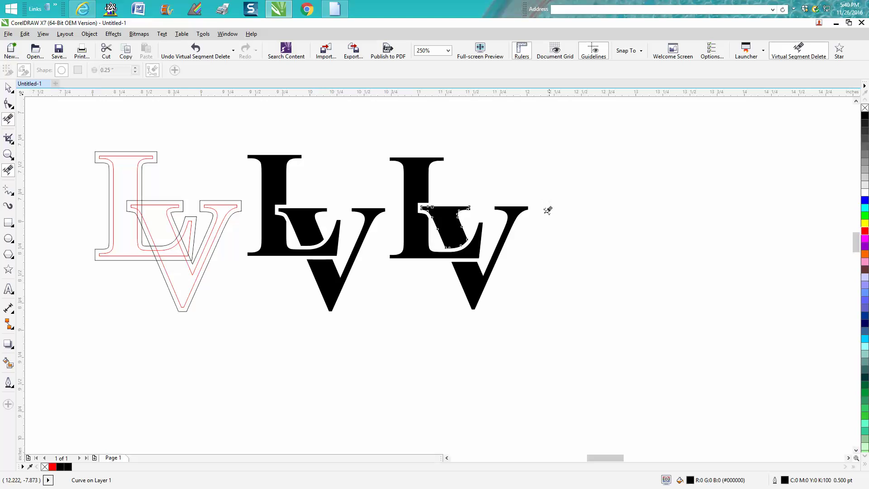
# Group the nine solid black pieces of the rebuilt right-hand LV and shift the group slightly right, away from the middle logo.
pyautogui.click(8, 87)
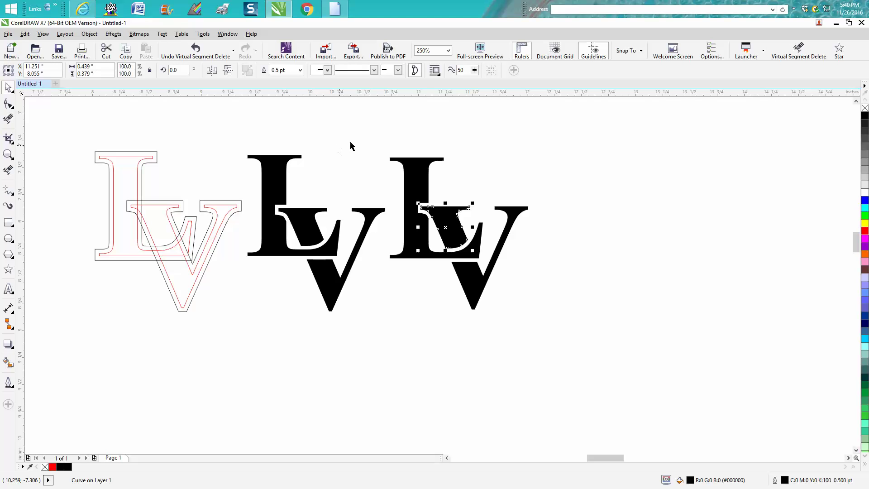
pyautogui.moveTo(360, 140); pyautogui.dragTo(585, 334)
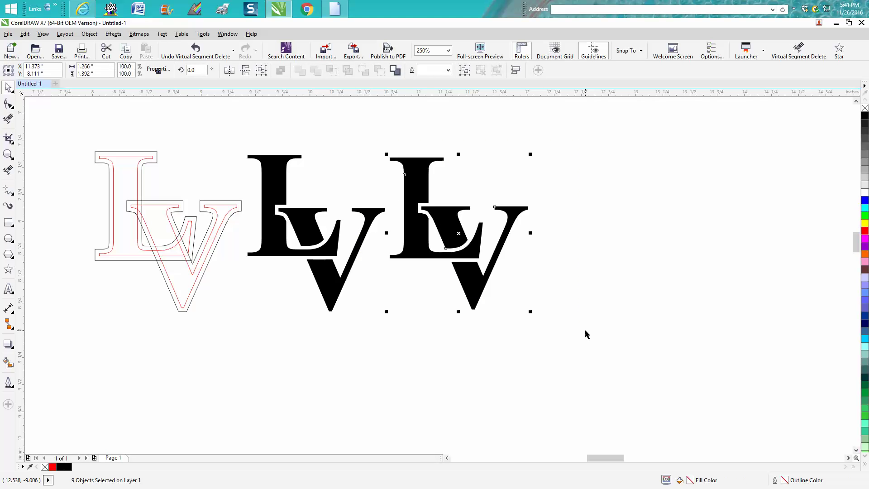
pyautogui.hotkey('ctrl', 'g')
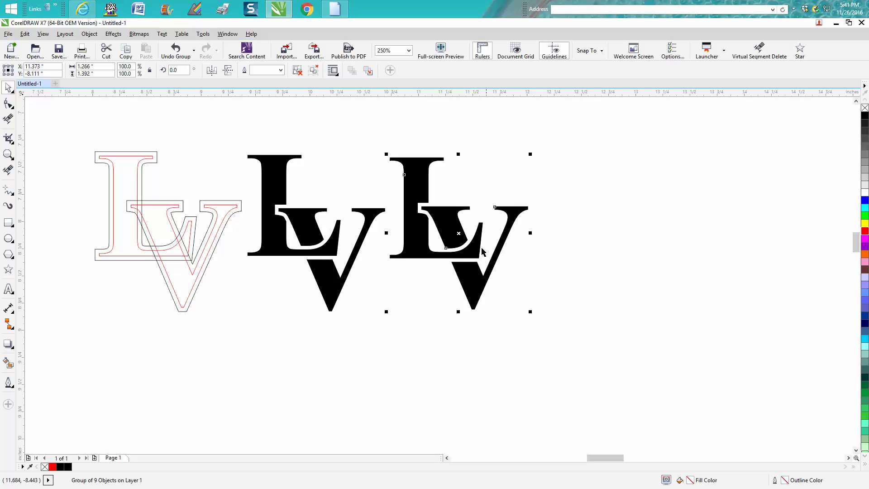
pyautogui.moveTo(459, 233); pyautogui.dragTo(498, 232)
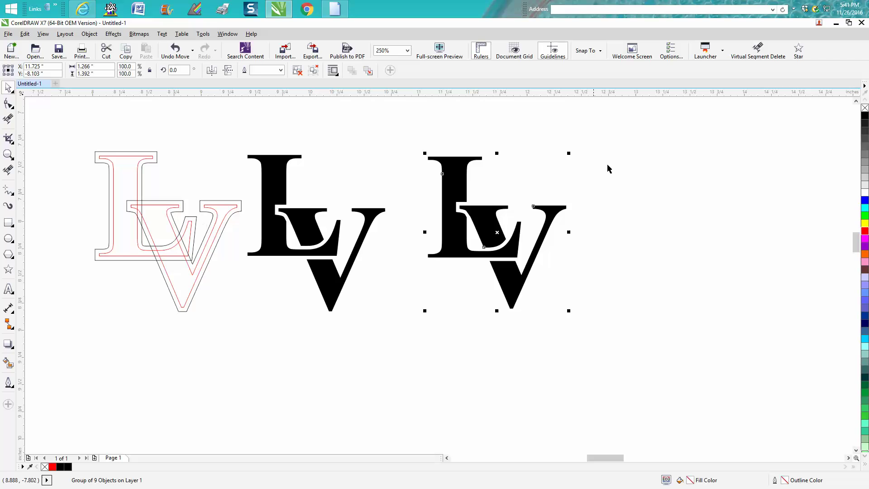
pyautogui.click(464, 312)
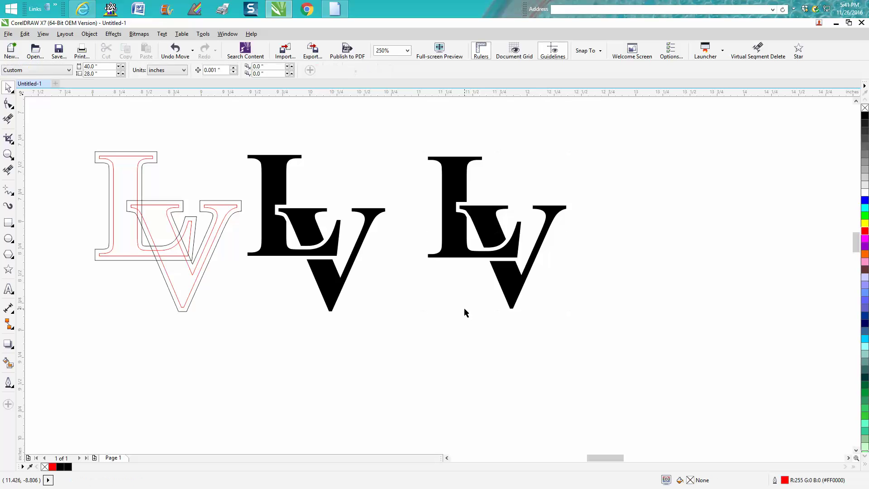